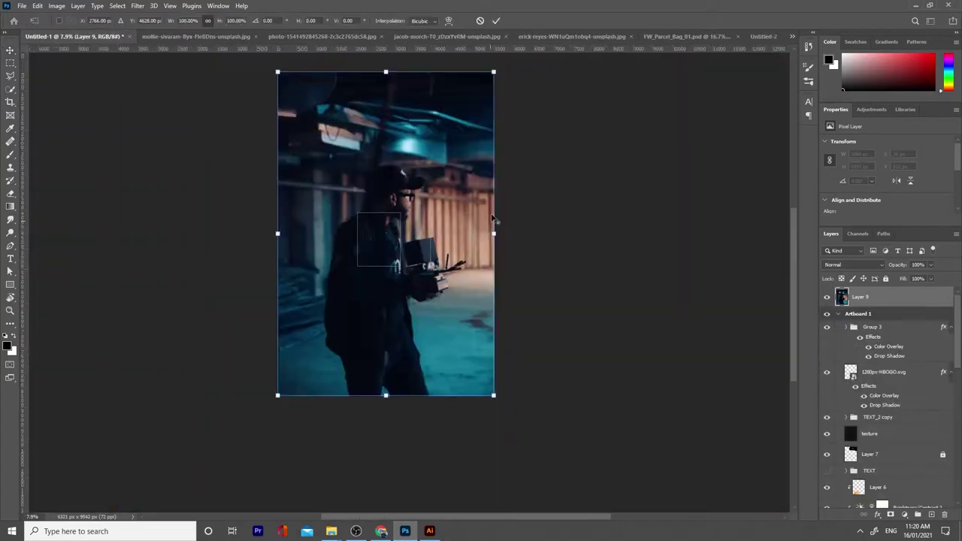
- Add a Brightness/Contrast adjustment above the street photo, darkening it to -5
scroll(180, 96, down, 3)
scroll(600, 489, up, 2)
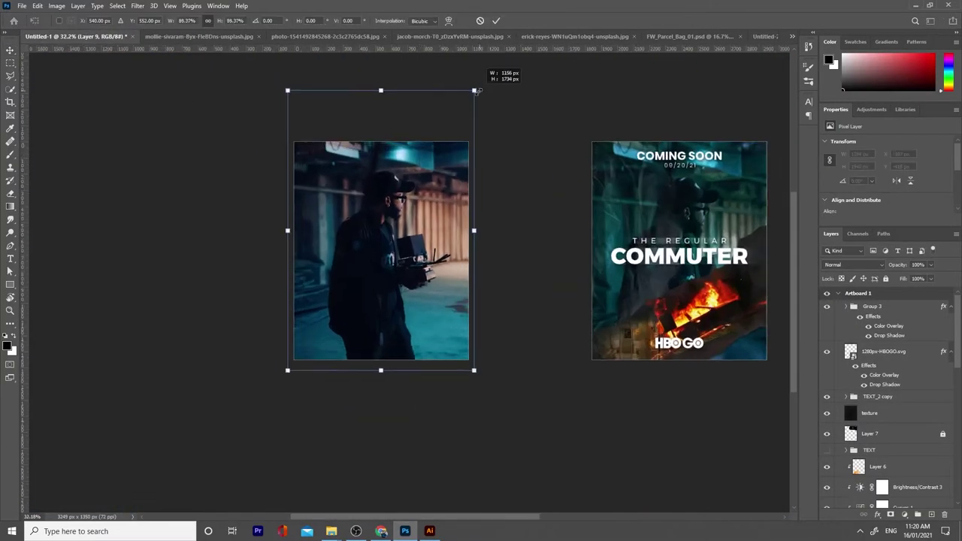
scroll(898, 467, up, 2)
drag(902, 443, 883, 485)
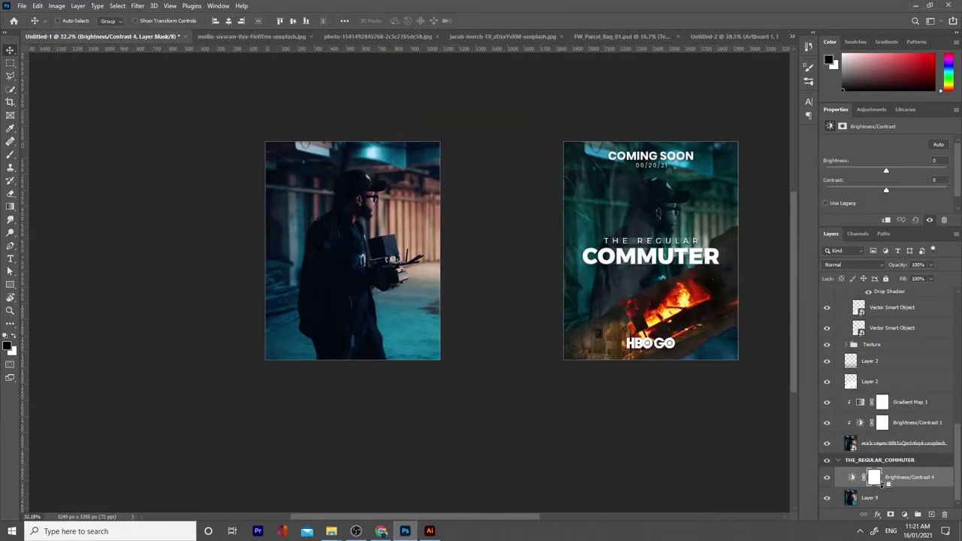
drag(886, 171, 884, 173)
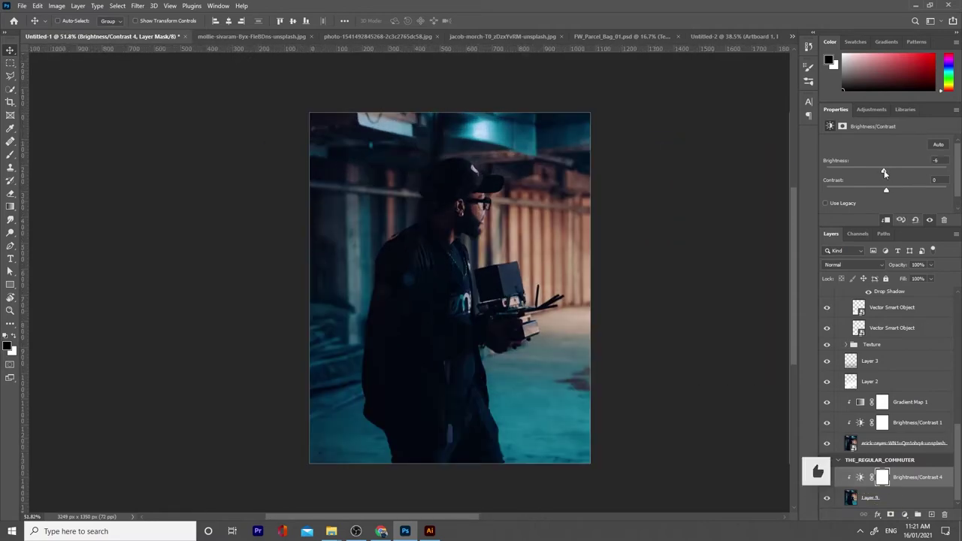
- Add a teal-to-blue Gradient Map over the photo and blend it in Overlay
click(905, 514)
click(884, 146)
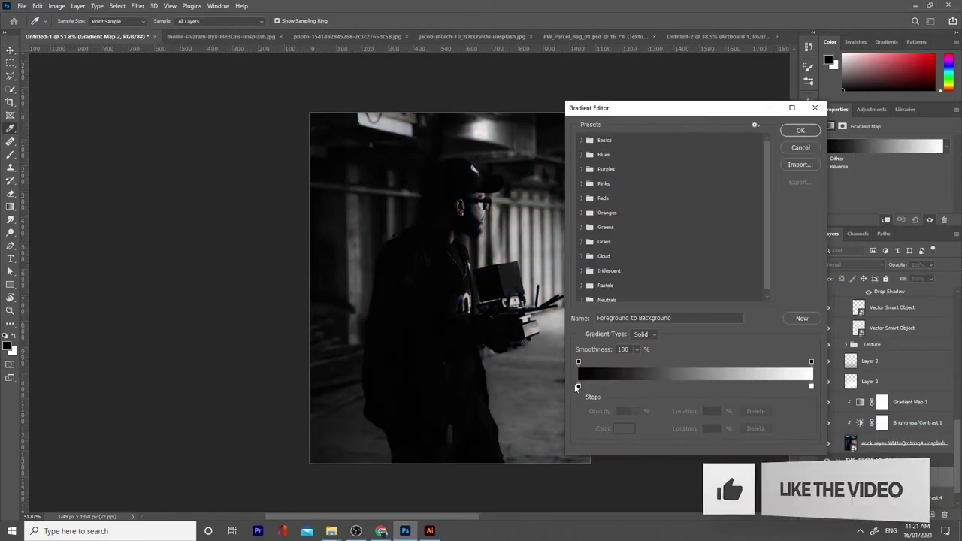
double_click(578, 386)
text(01e)
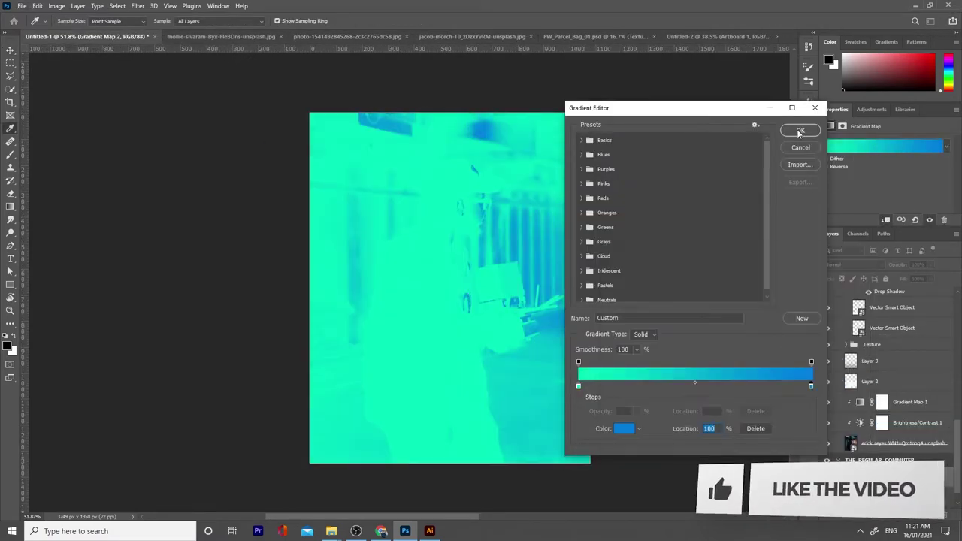
click(846, 387)
scroll(647, 313, down, 2)
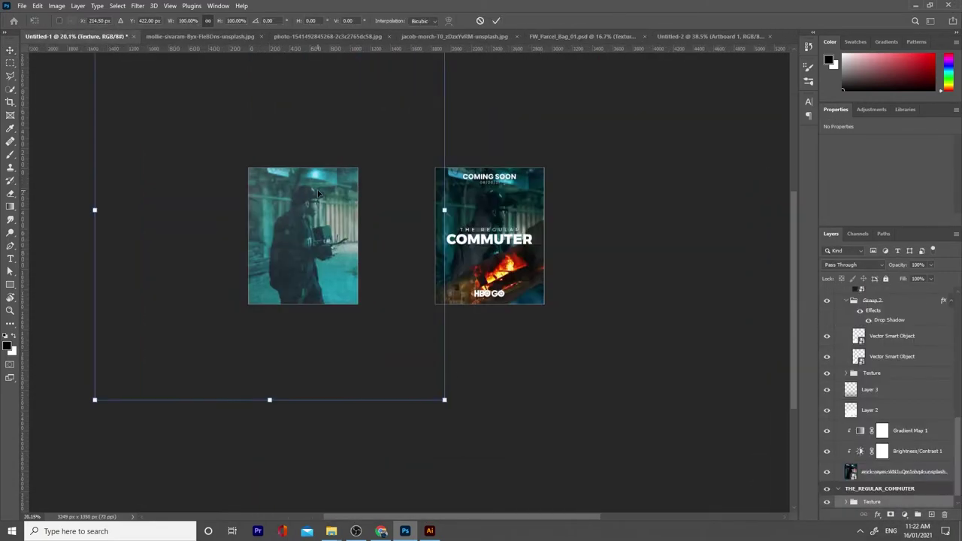
- Move the Texture group onto the left artboard and position it over the street photo
drag(441, 292, 344, 409)
scroll(345, 409, up, 1)
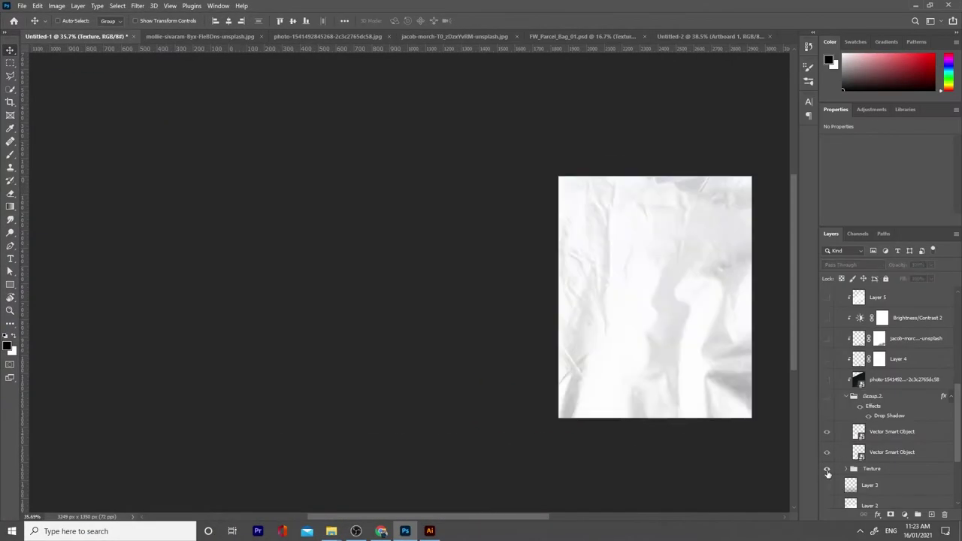
alt+click(827, 471)
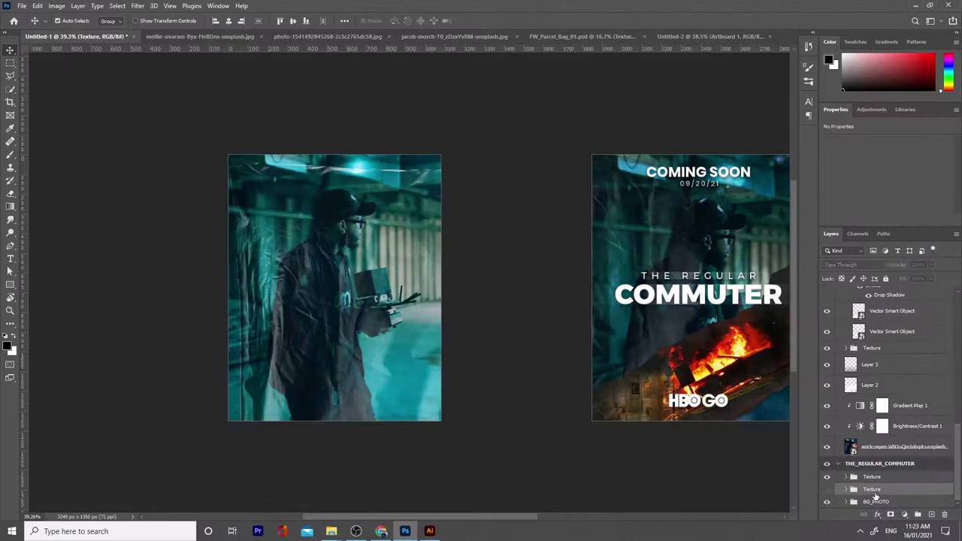
drag(406, 285, 300, 301)
drag(417, 355, 360, 338)
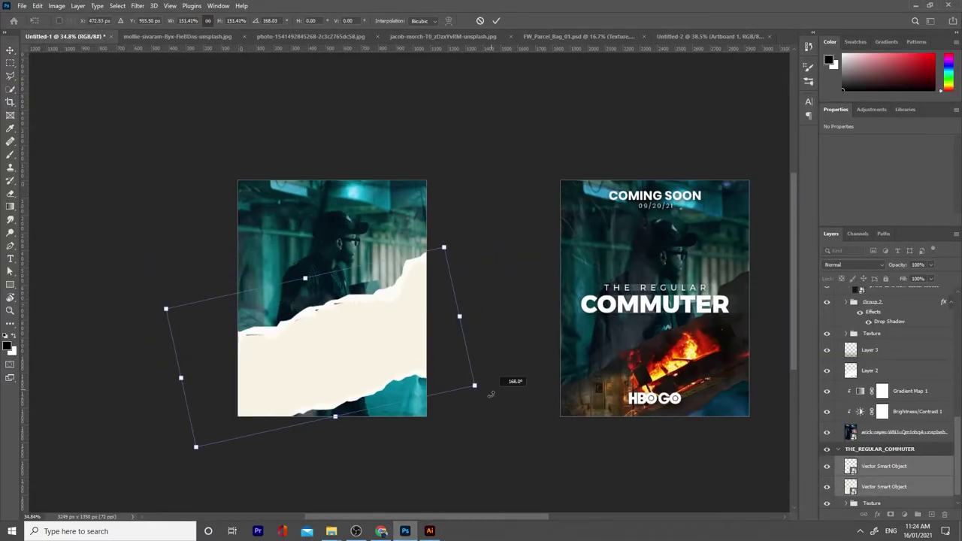
- Group the two ripped-paper layers, then pick a soft brush for masking in the subway
shift+click(905, 487)
key(ctrl+g)
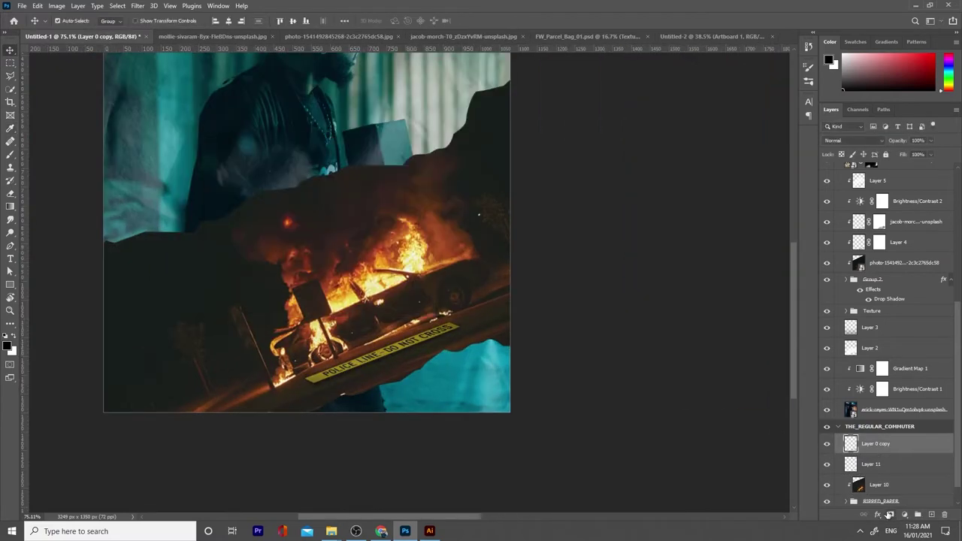
key(b)
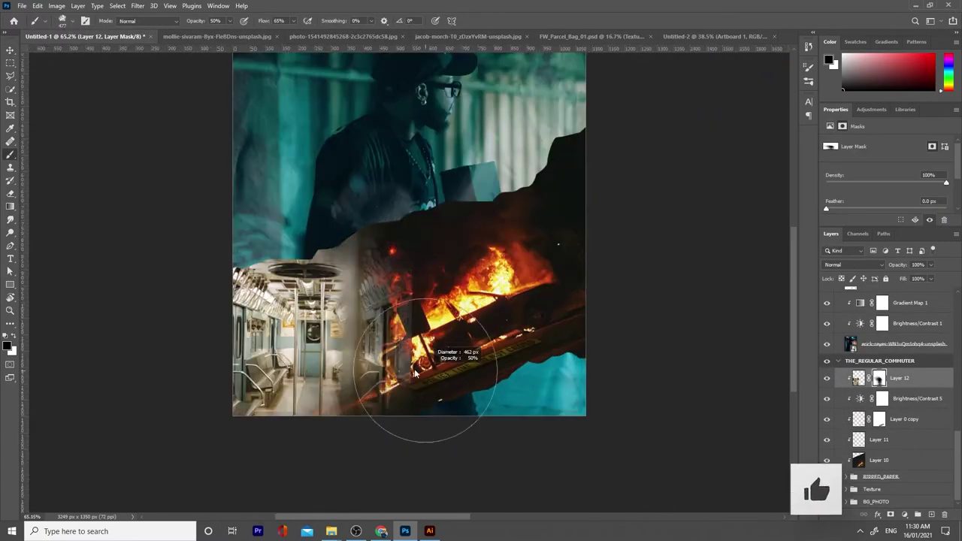
- Paint the subway mask and set the new layer to Soft Light
drag(416, 373, 356, 286)
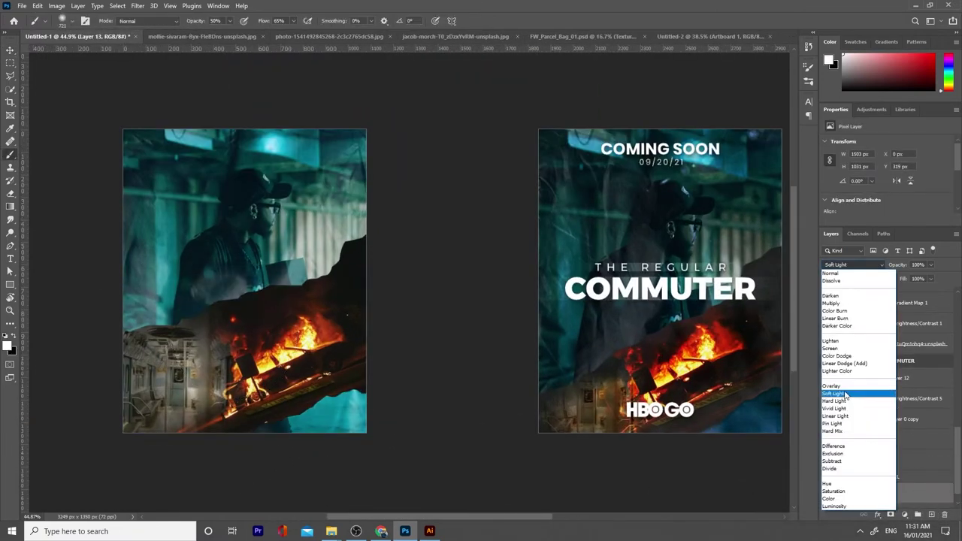
click(846, 393)
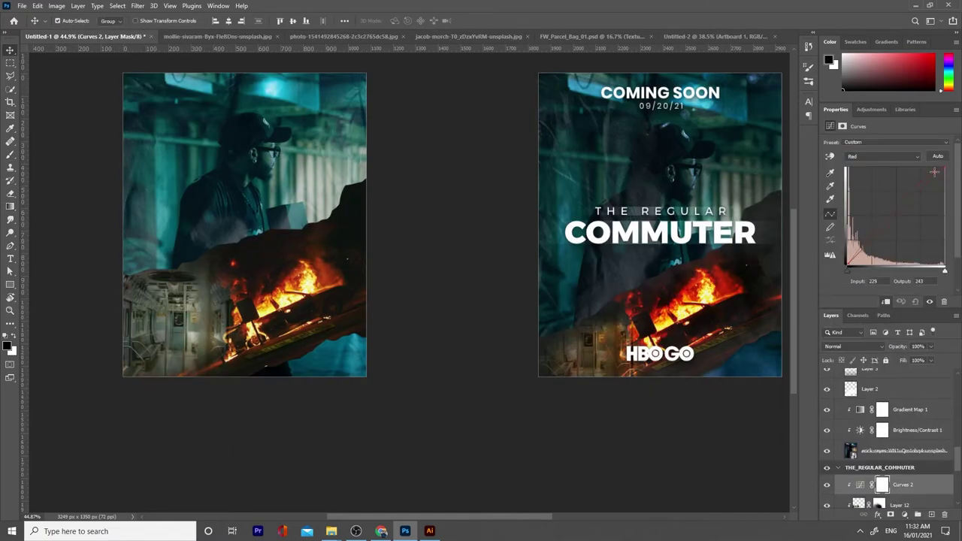
scroll(887, 451, down, 2)
- Paint white on Layer 12's mask and pull the green curve slightly down
click(871, 432)
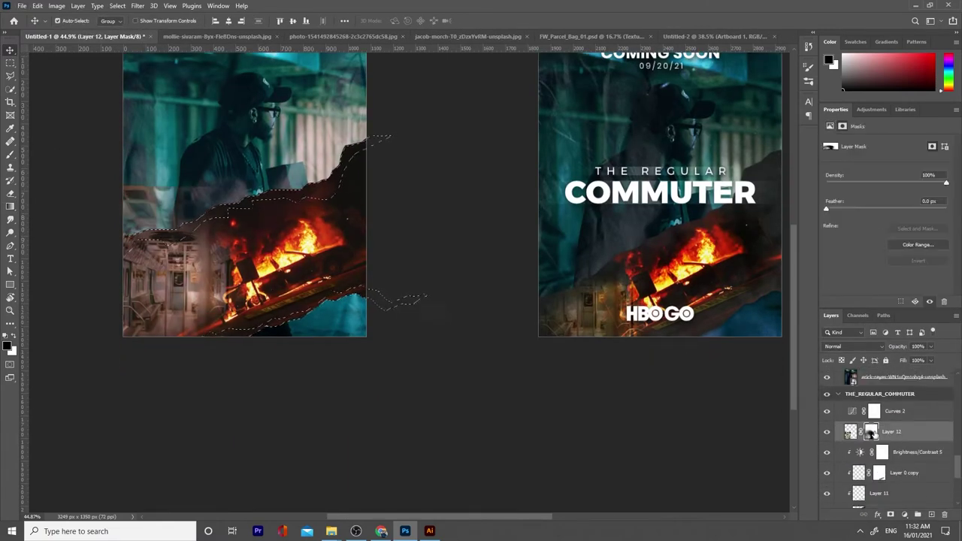
key(ctrl+d)
scroll(226, 169, up, 5)
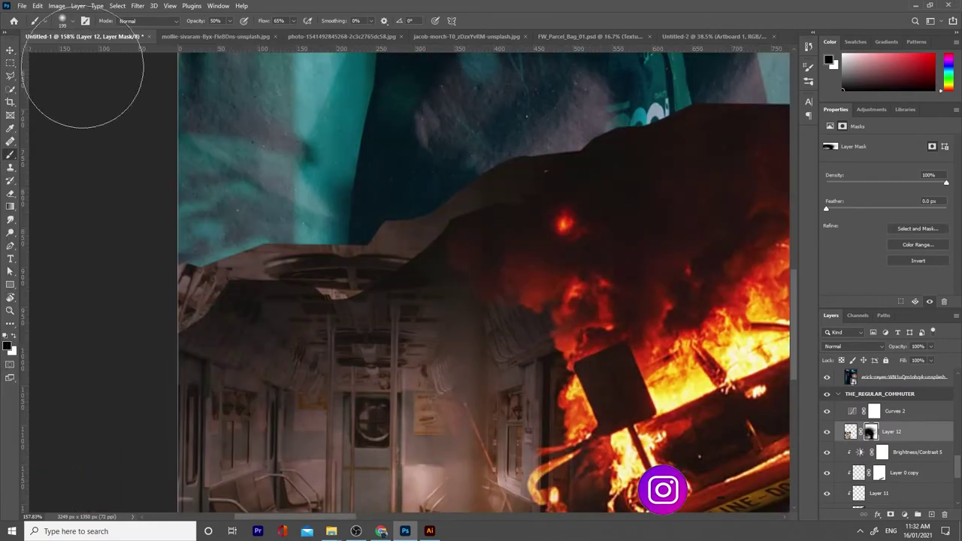
key(x)
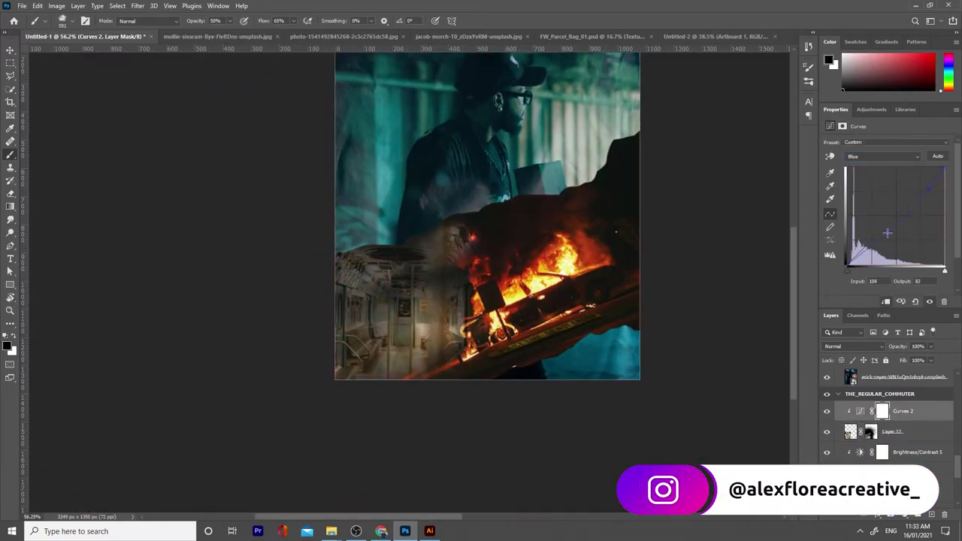
drag(881, 232, 881, 236)
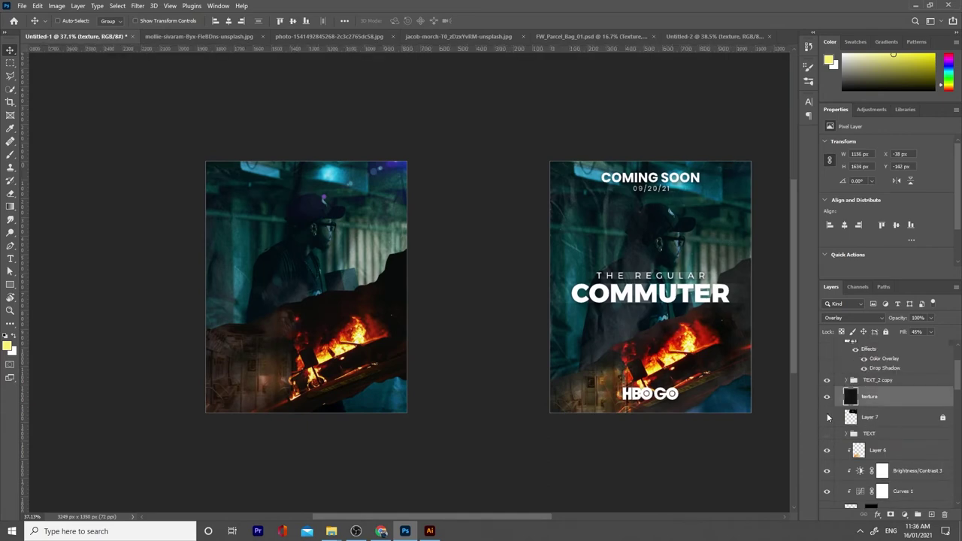
- Select the Texture group and resize it with Free Transform
scroll(128, 308, up, 2)
scroll(905, 433, down, 3)
click(872, 461)
key(ctrl+t)
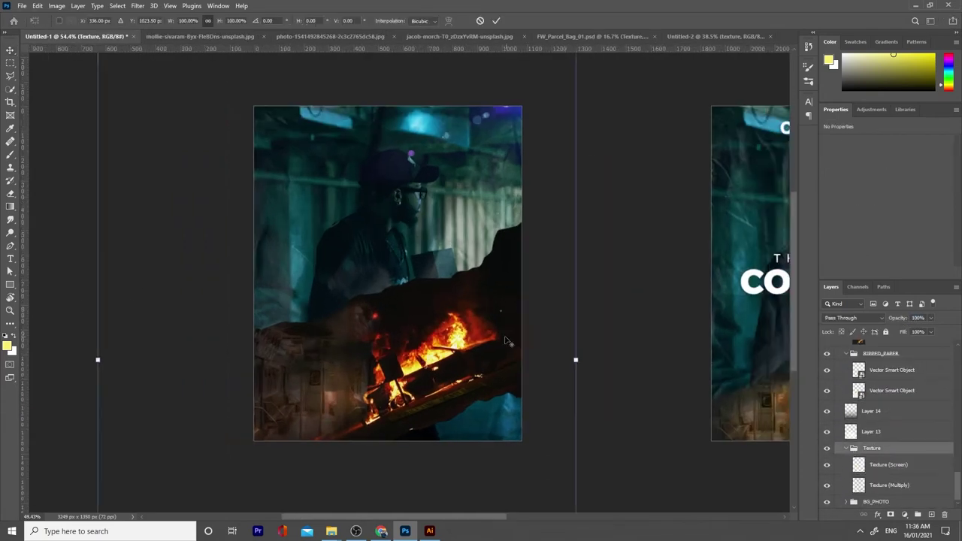
scroll(476, 385, down, 2)
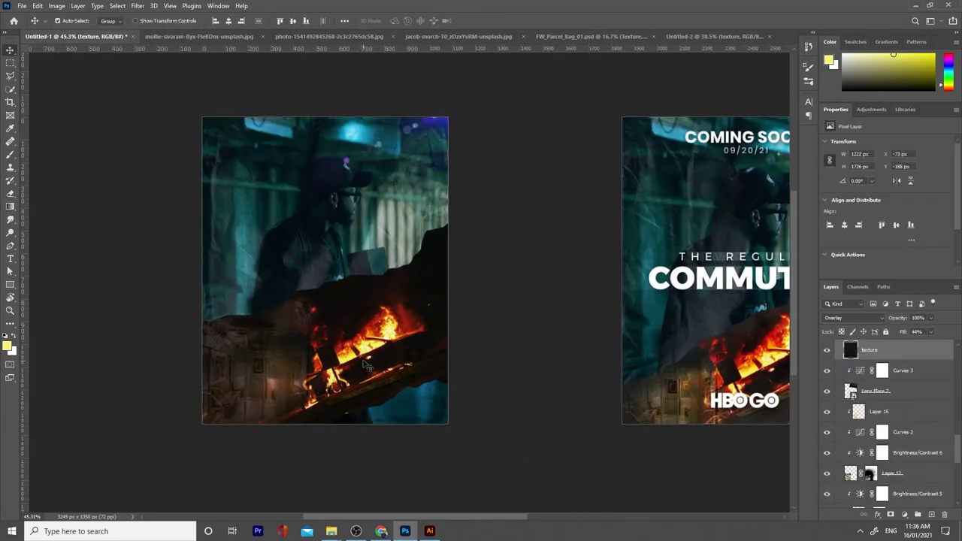
- Set the texture layer to Overlay and add a Drop Shadow to the ripped paper
click(853, 318)
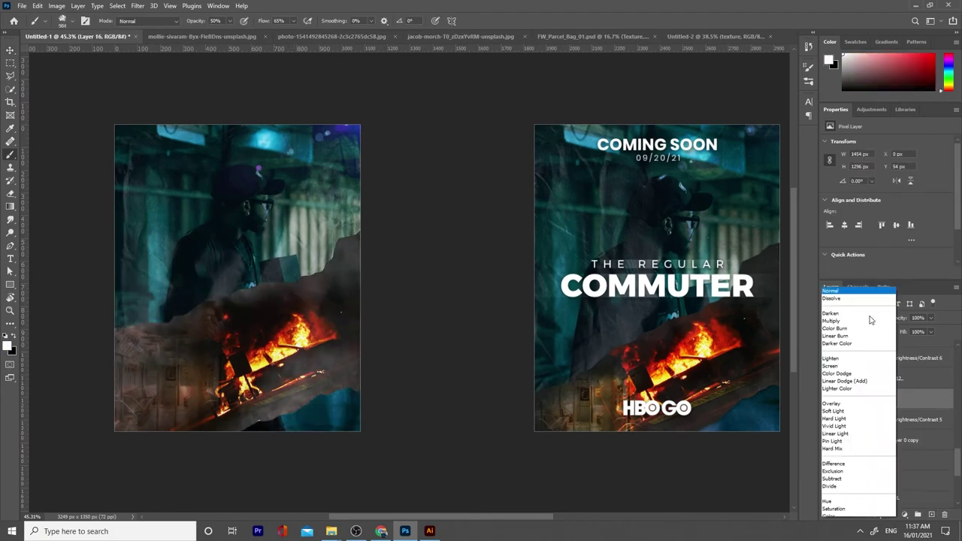
key(Escape)
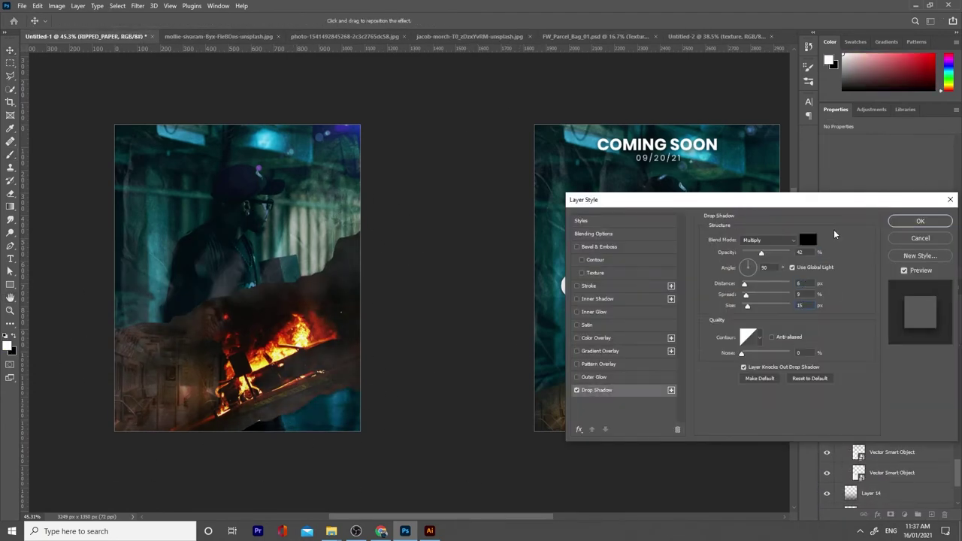
click(921, 221)
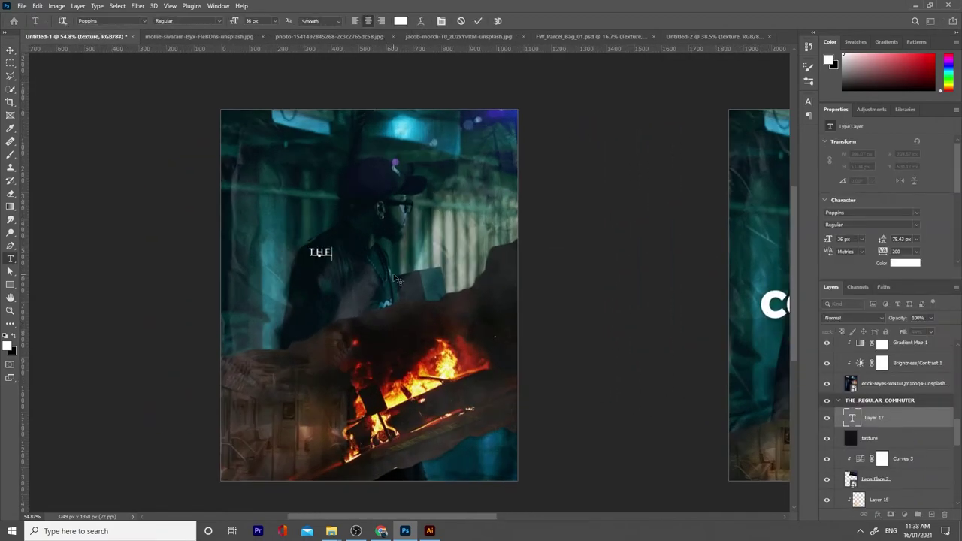
- Set the title in Montserrat Regular with a COMMUTER line and a drop shadow
text(montser)
click(743, 203)
click(736, 129)
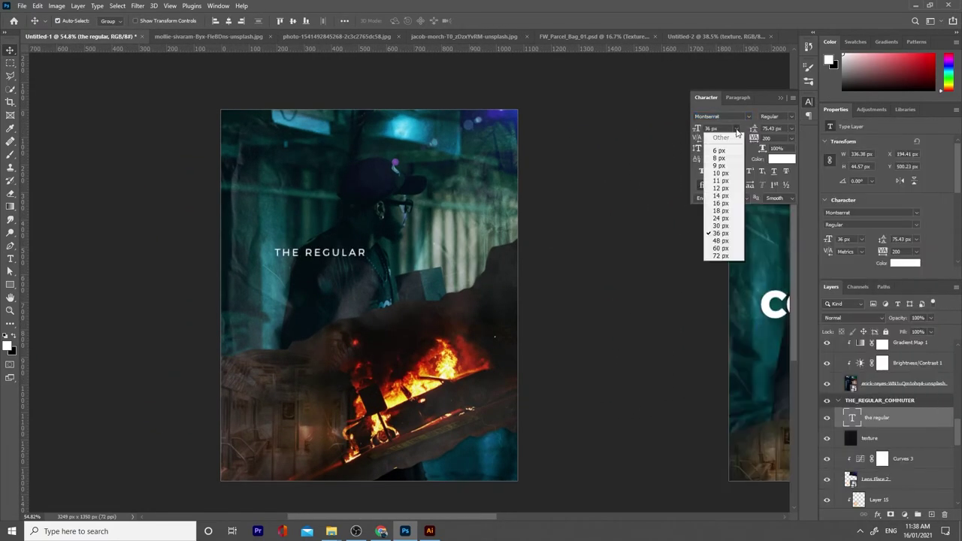
text(commuter)
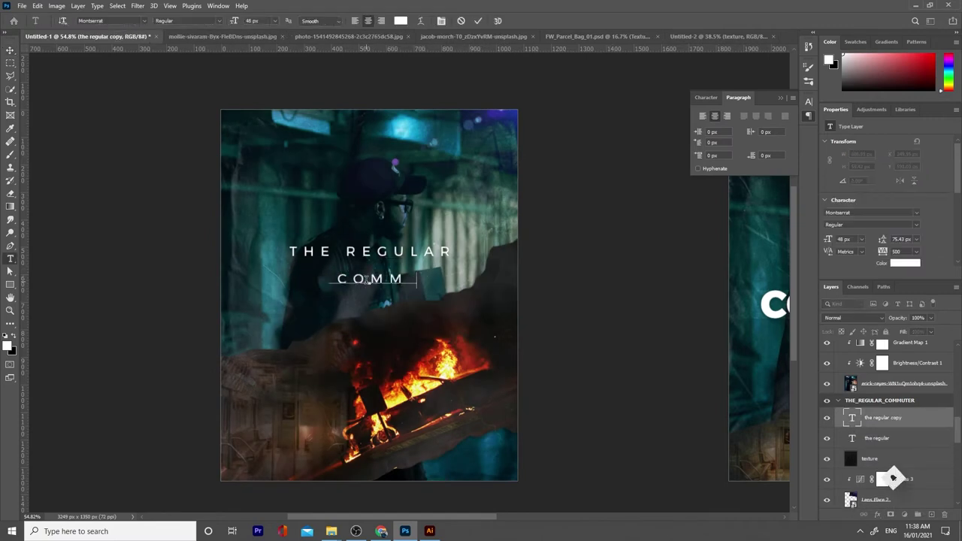
click(793, 224)
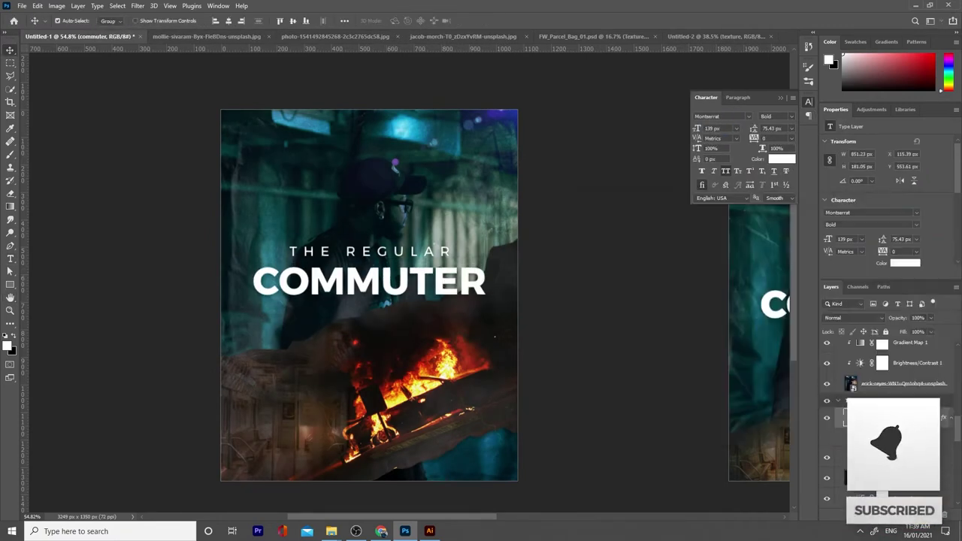
click(920, 221)
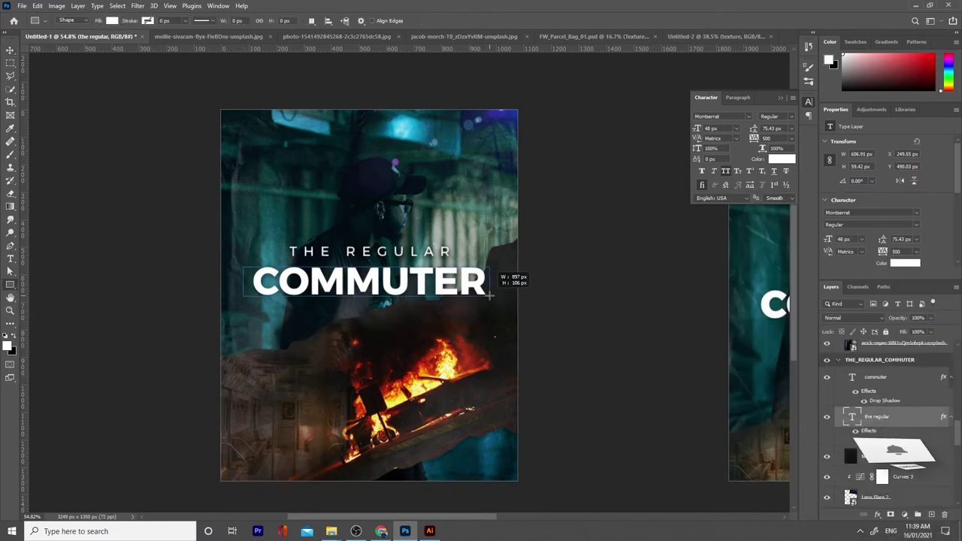
- Rasterize and motion-blur the white banner behind the title, at 40% opacity
click(138, 5)
click(161, 21)
click(554, 198)
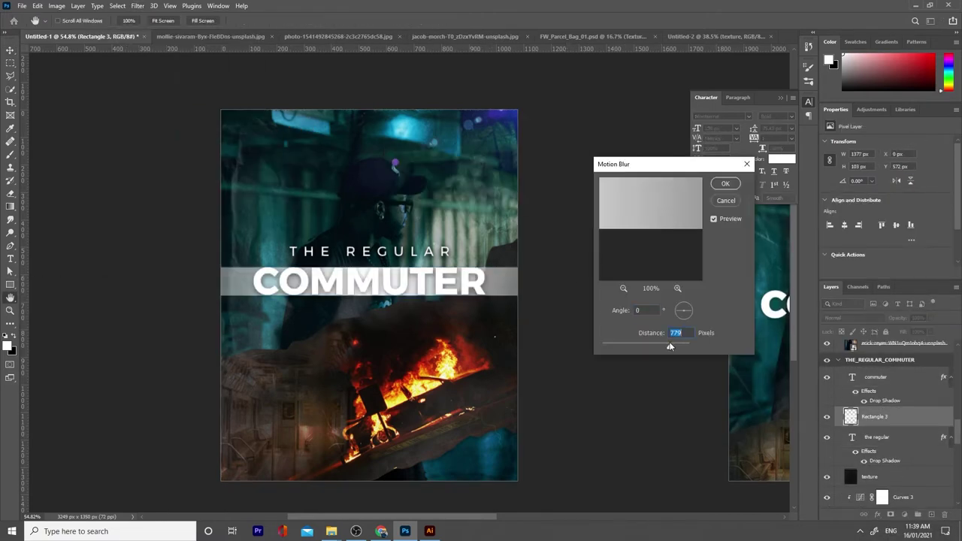
click(727, 189)
key(4)
- Duplicate the blurred banner at 50% opacity and narrow the copy from its right end
scroll(887, 391, up, 3)
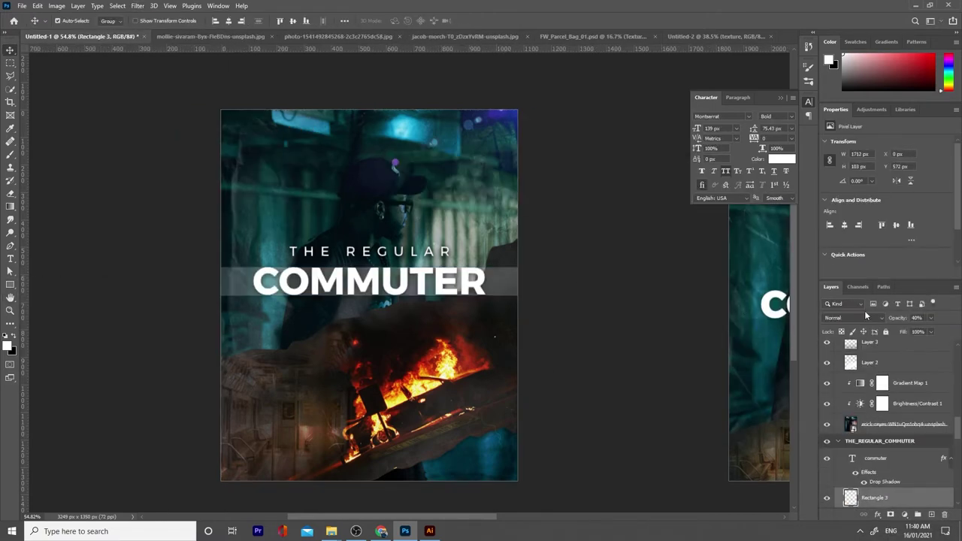
key(ctrl+j)
key(5)
scroll(566, 336, up, 4)
key(ctrl+t)
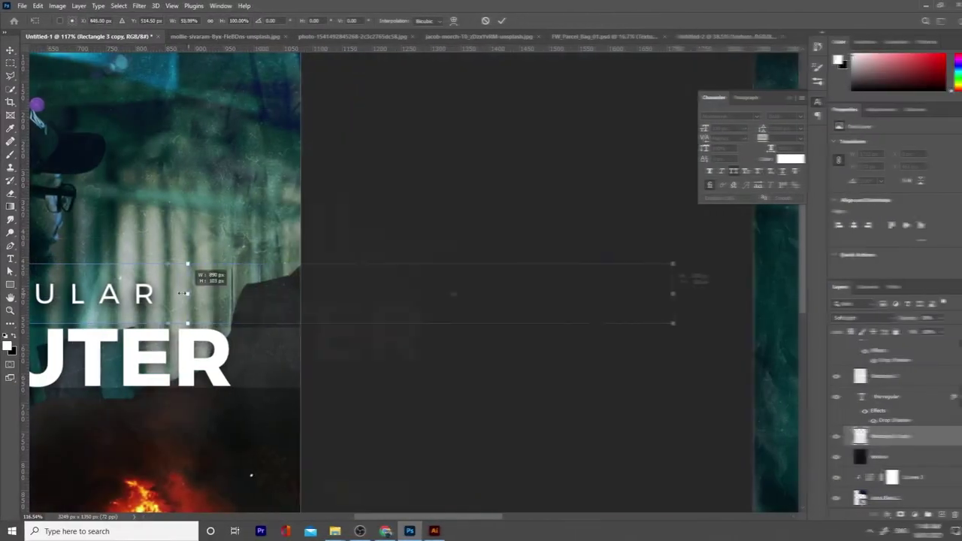
drag(677, 293, 299, 285)
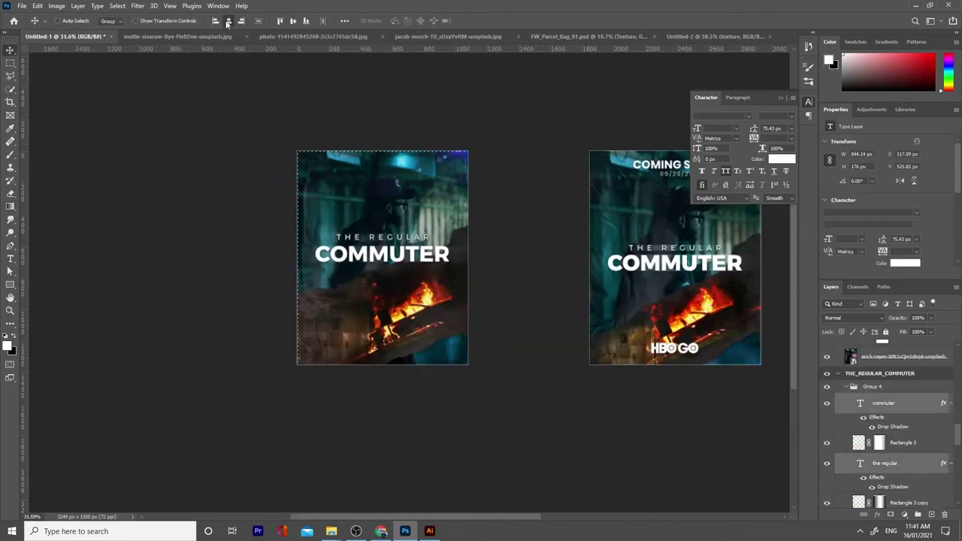
- Set COMING SOON in Poppins and add the date 09/20/21
click(711, 116)
text(Poppins)
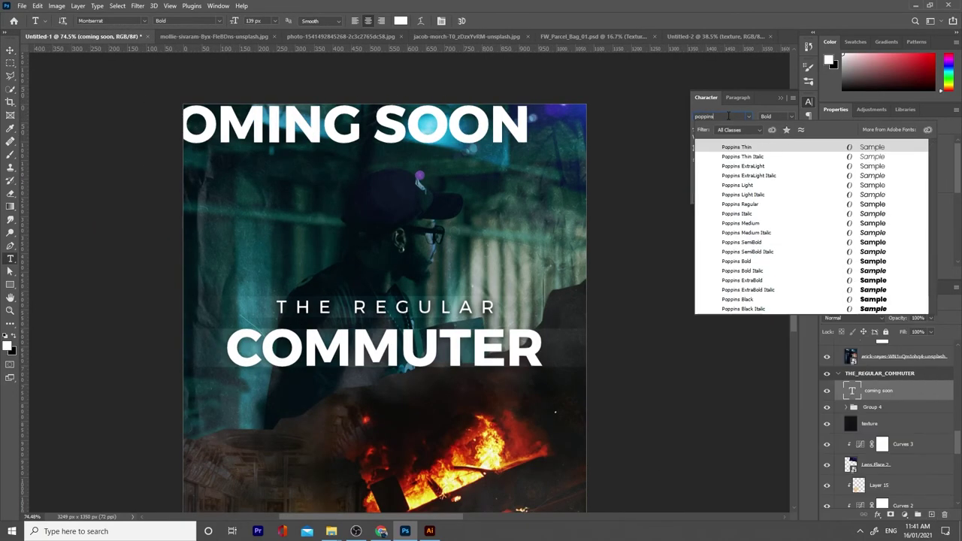
click(772, 192)
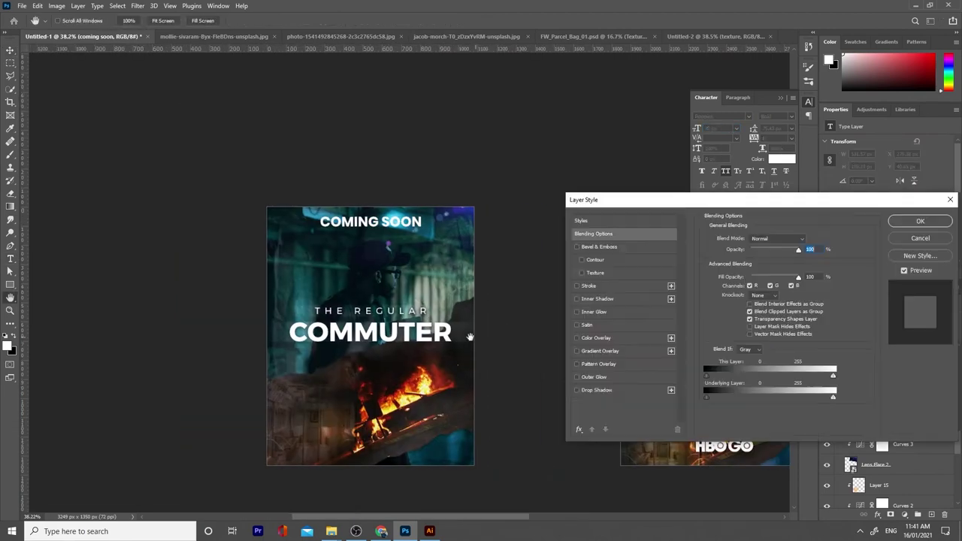
text(/21)
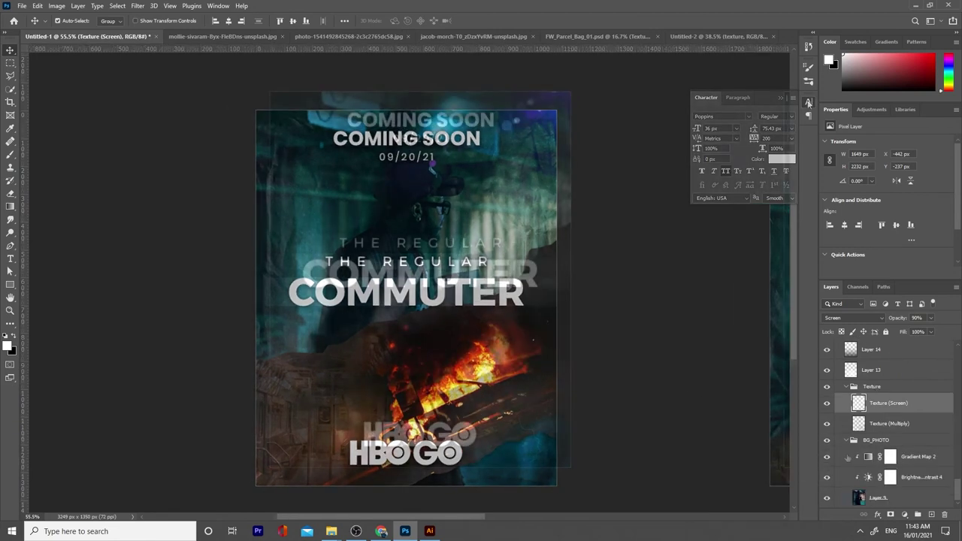
alt+click(827, 499)
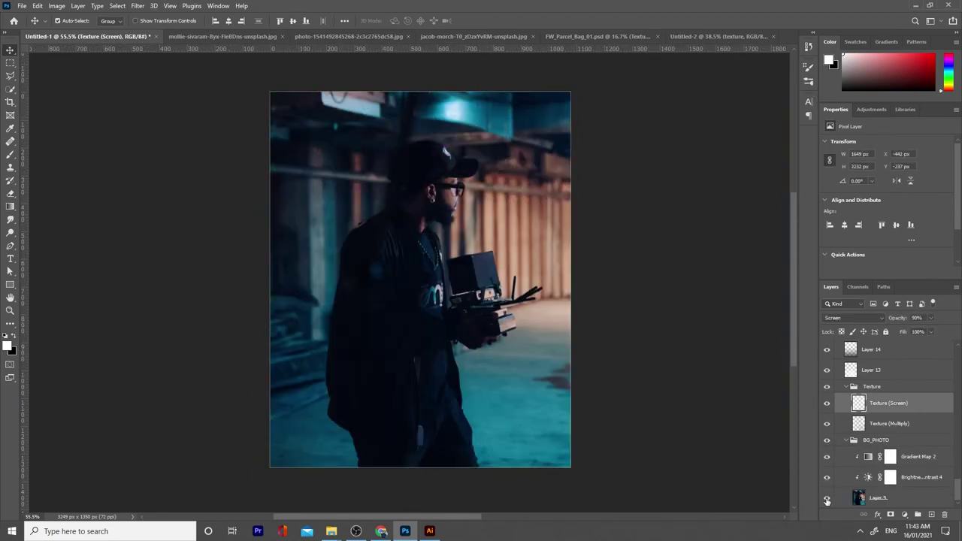
alt+click(827, 500)
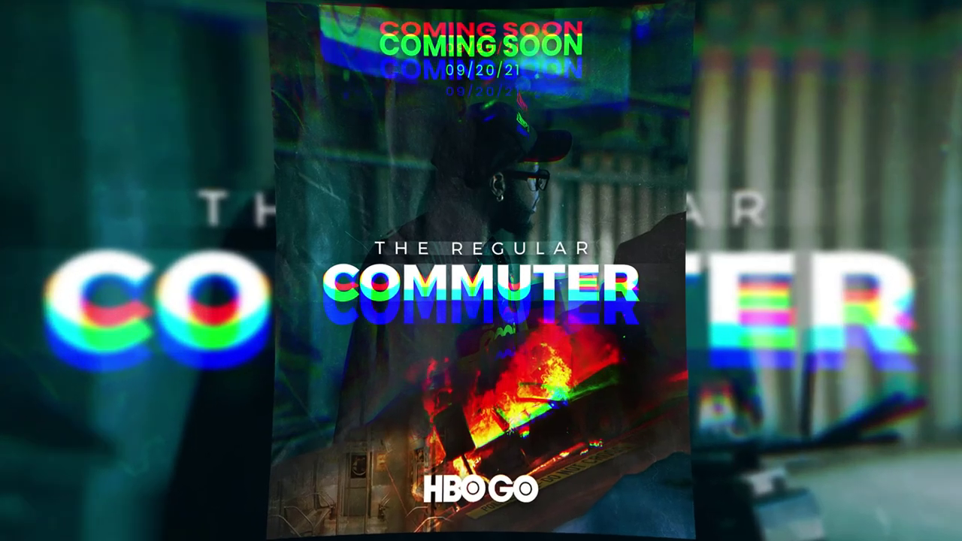